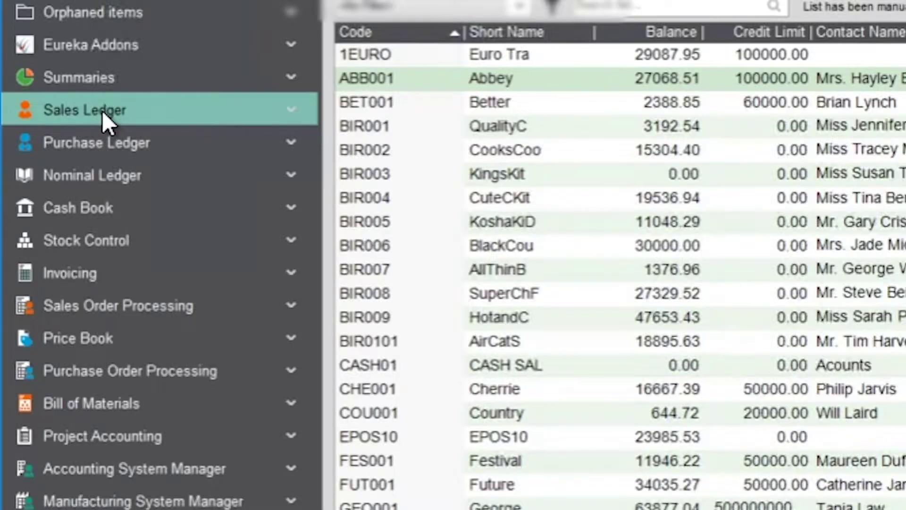
Open the Sales Ledger Transaction Enquiry and load the transactions of customer Abbey Retail Ltd.
{"action": "left_click", "coordinate": [50, 138]}
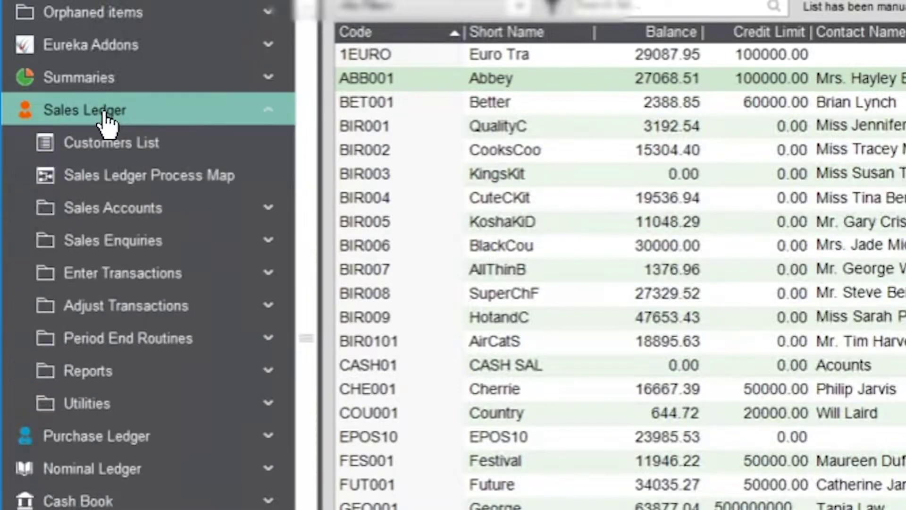
{"action": "left_click", "coordinate": [123, 239]}
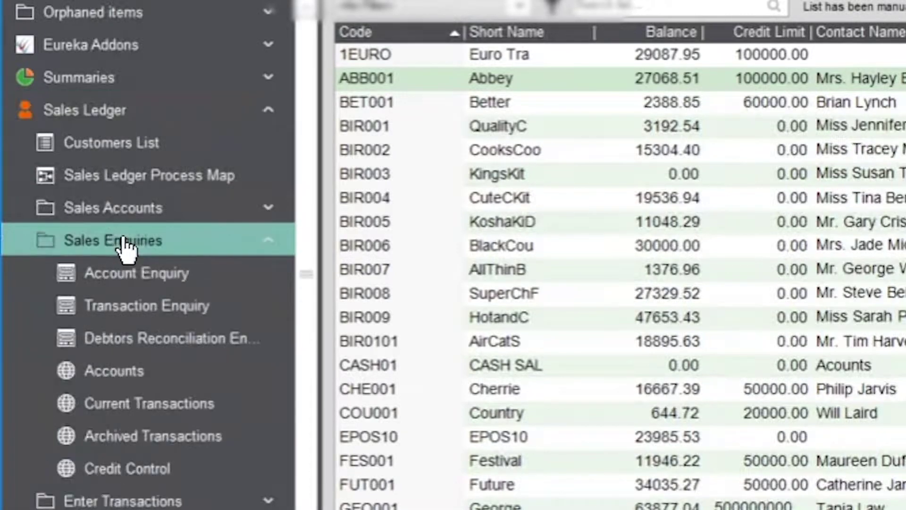
{"action": "left_click", "coordinate": [171, 305]}
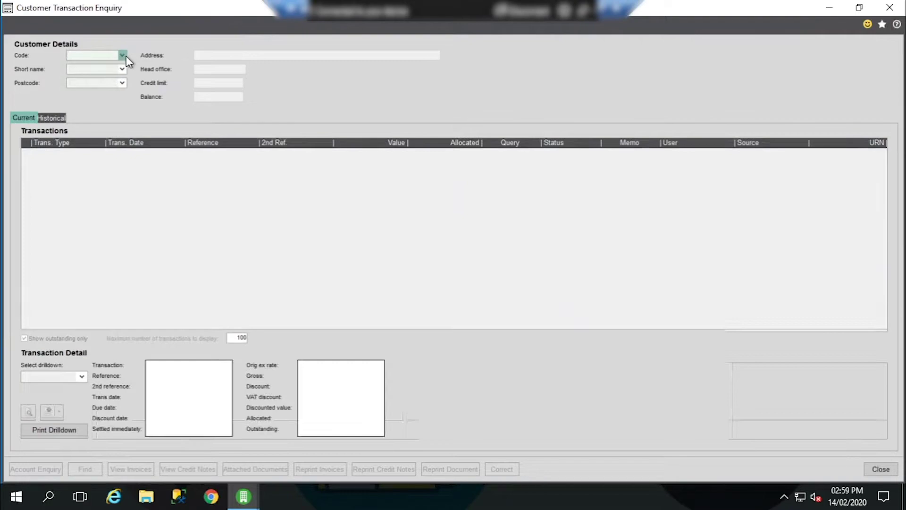
{"action": "left_click", "coordinate": [125, 56]}
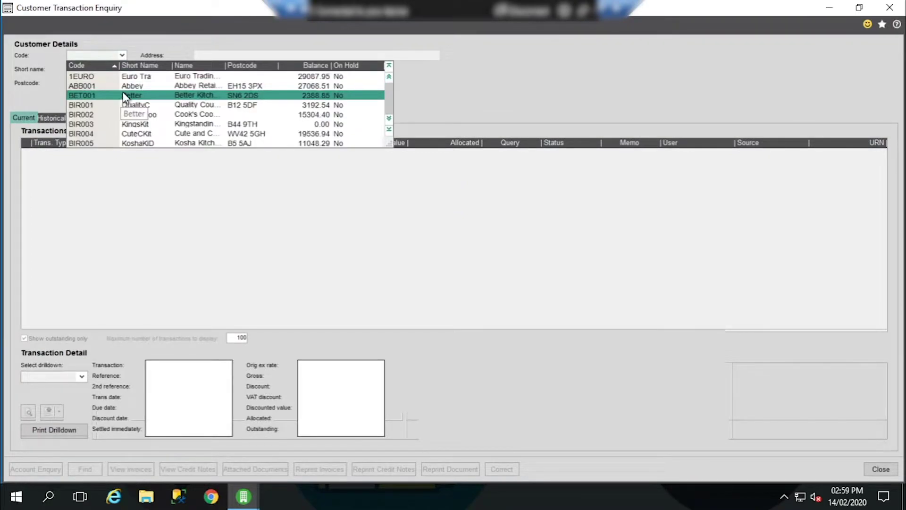
{"action": "left_click", "coordinate": [123, 90]}
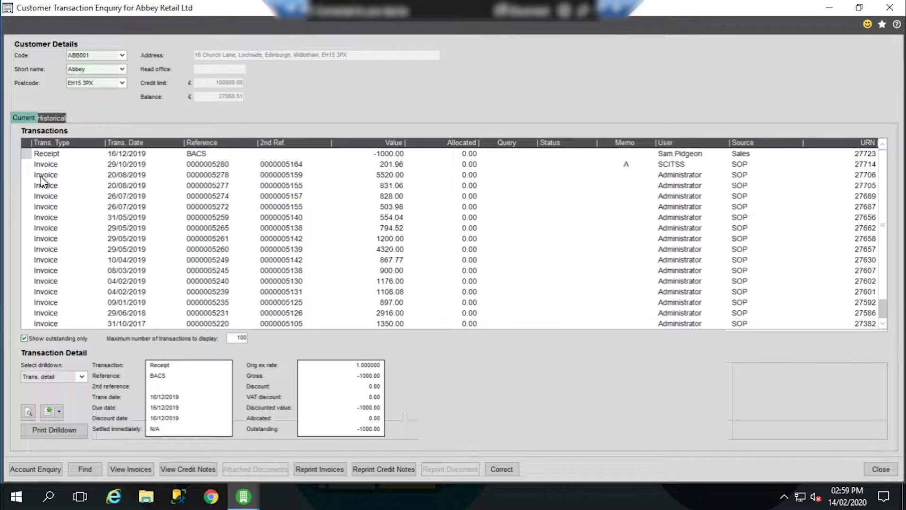
View the correction options for the 5520.00 invoice dated 20/08/2019, then close them and the transaction enquiry.
{"action": "left_click", "coordinate": [41, 175]}
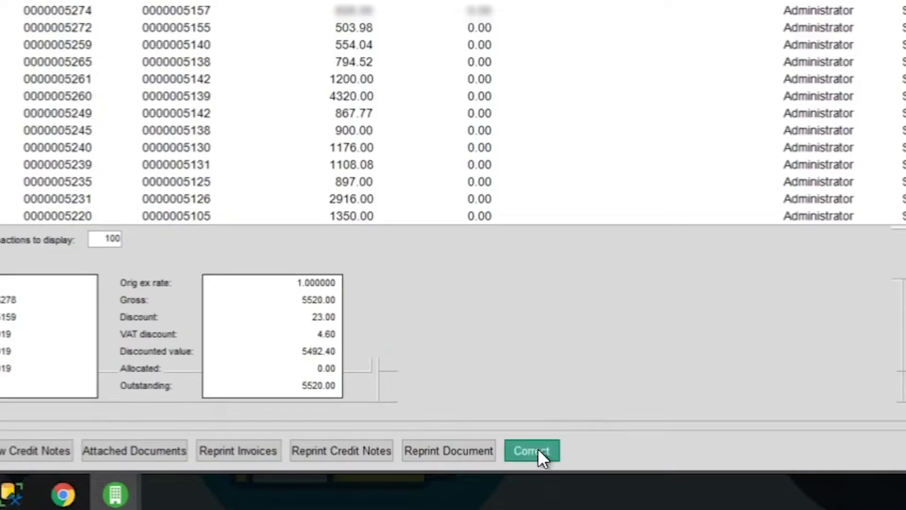
{"action": "left_click", "coordinate": [505, 467]}
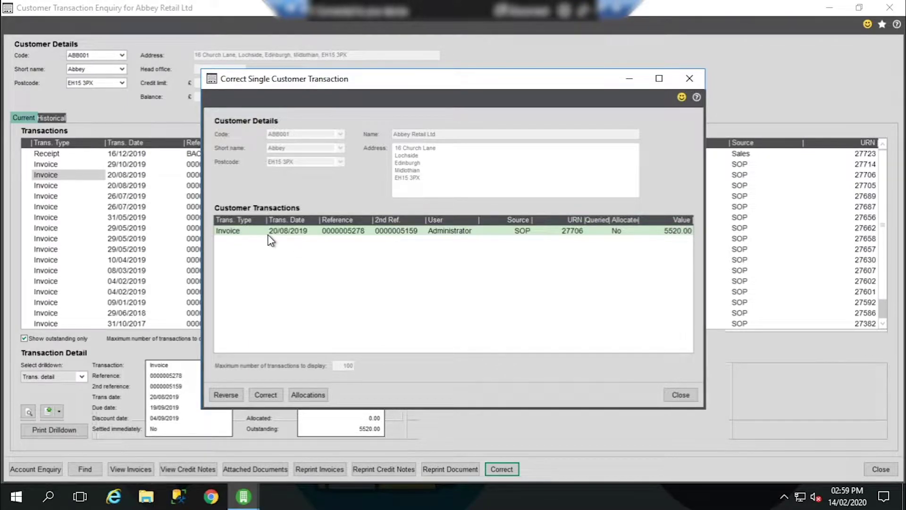
{"action": "left_click", "coordinate": [681, 394]}
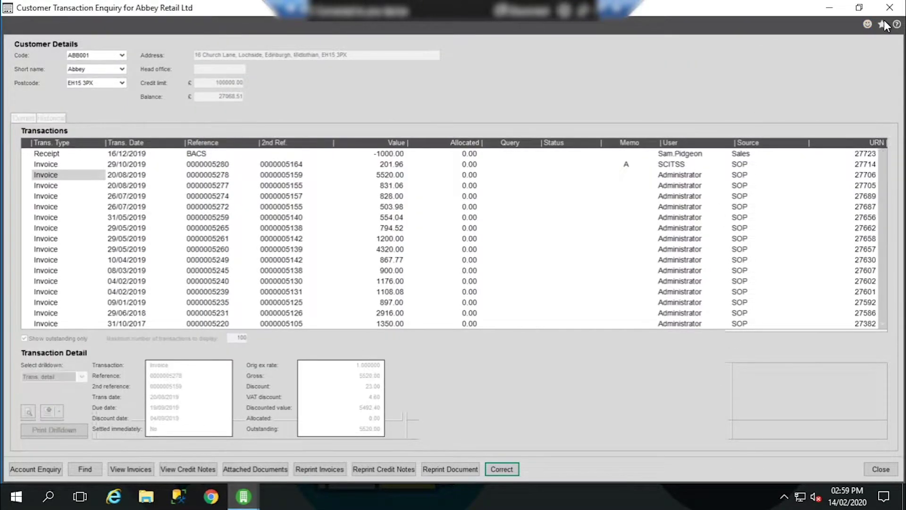
{"action": "left_click", "coordinate": [895, 9]}
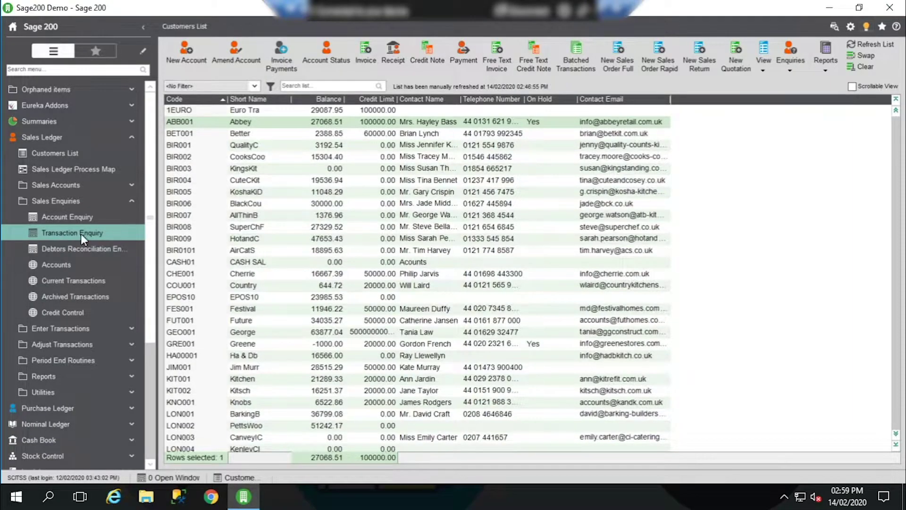
Open Correct Transactions among the Sales Ledger's transaction adjustments and load customer Abbey Retail Ltd.
{"action": "left_click", "coordinate": [59, 201]}
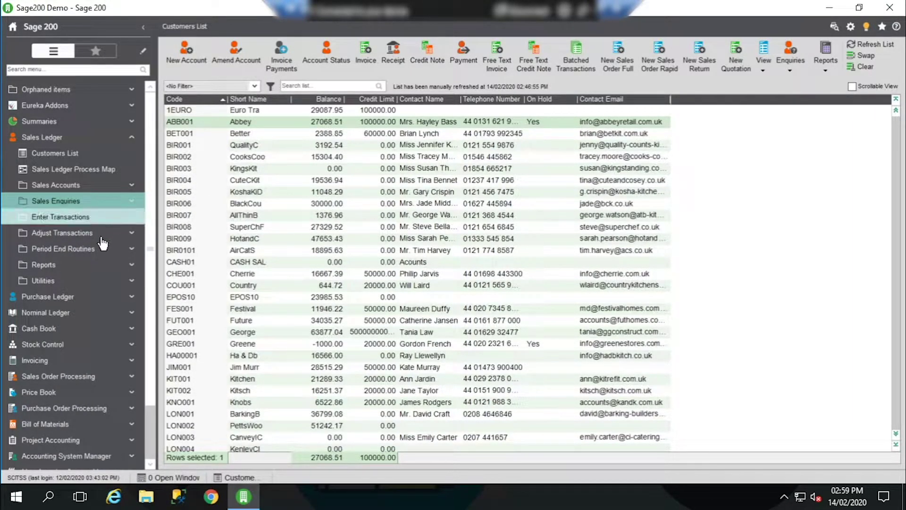
{"action": "left_click", "coordinate": [47, 137]}
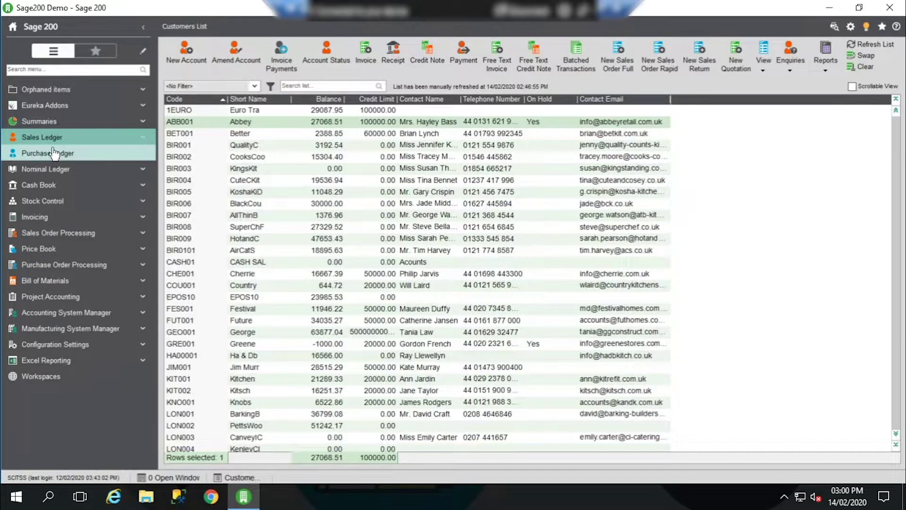
{"action": "left_click", "coordinate": [49, 140]}
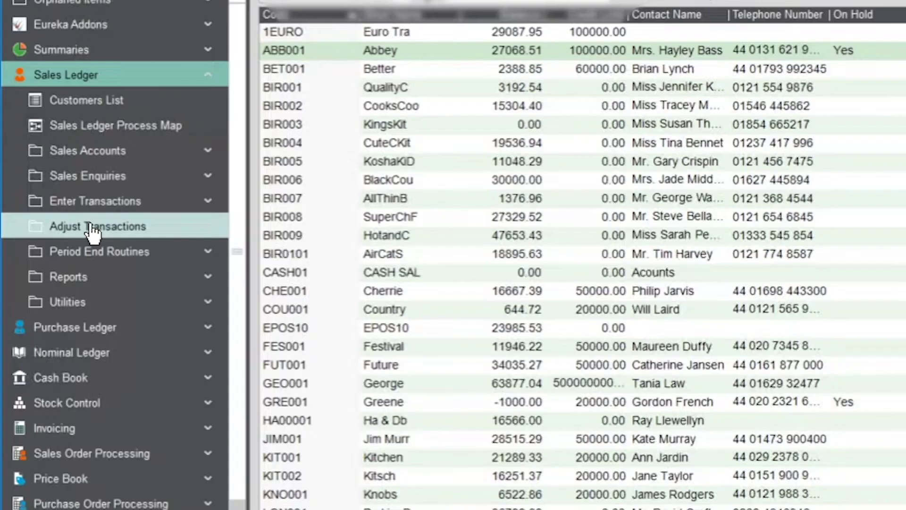
{"action": "left_click", "coordinate": [61, 233]}
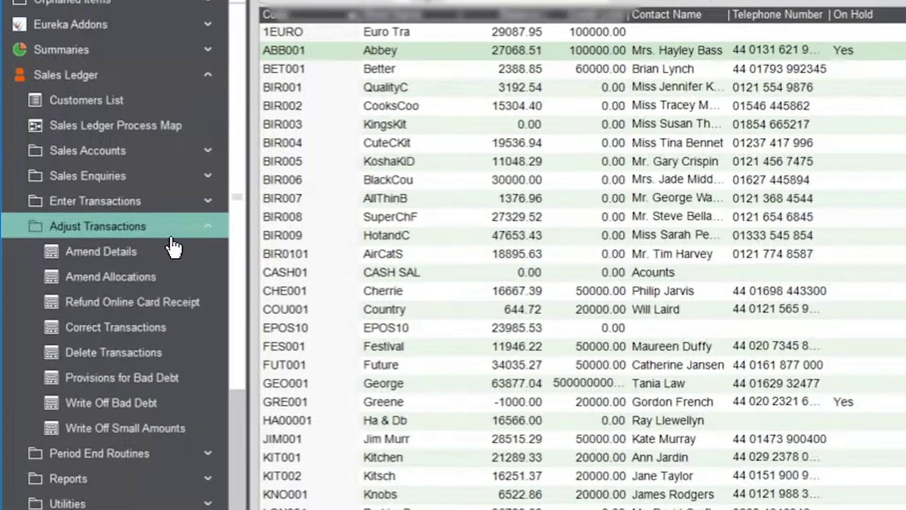
{"action": "left_click", "coordinate": [109, 331]}
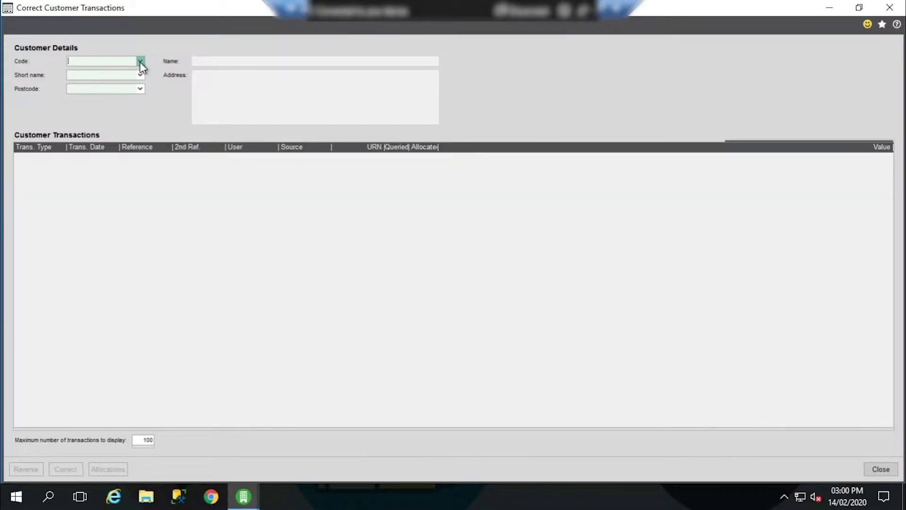
{"action": "left_click", "coordinate": [141, 62]}
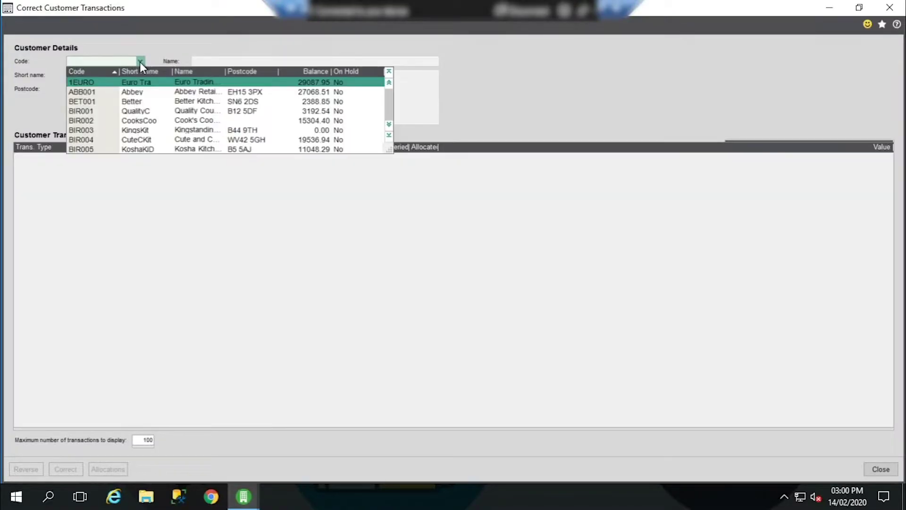
{"action": "left_click", "coordinate": [135, 92]}
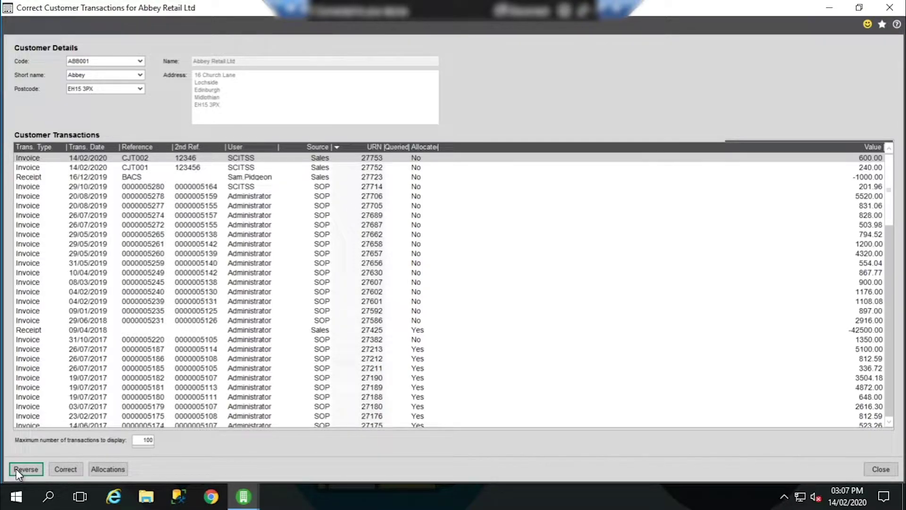
Reverse invoice CJT002 by saving a credit note for it after checking its nominal and VAT analysis.
{"action": "left_click", "coordinate": [41, 160]}
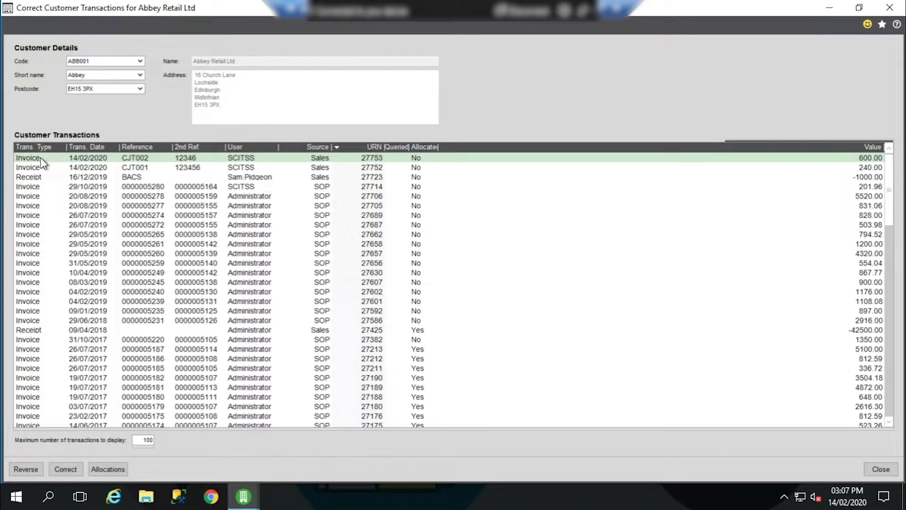
{"action": "left_click", "coordinate": [25, 468]}
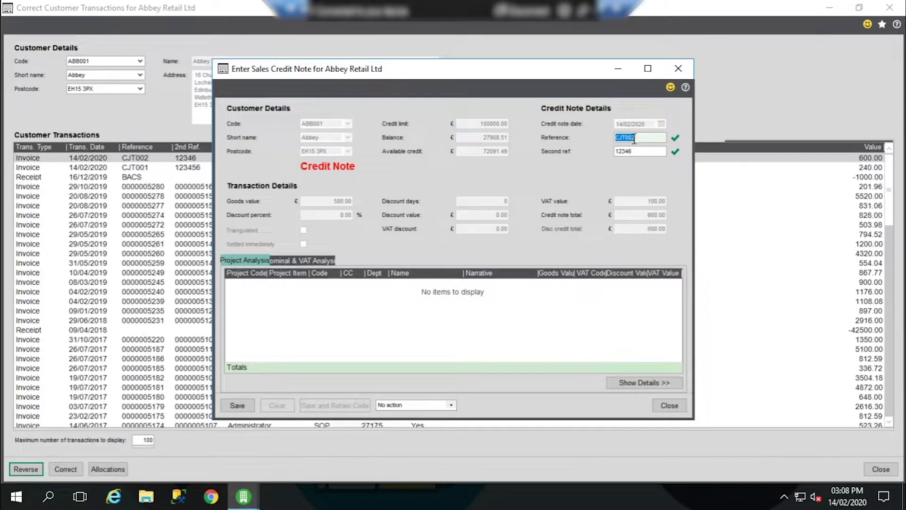
{"action": "left_click", "coordinate": [294, 260]}
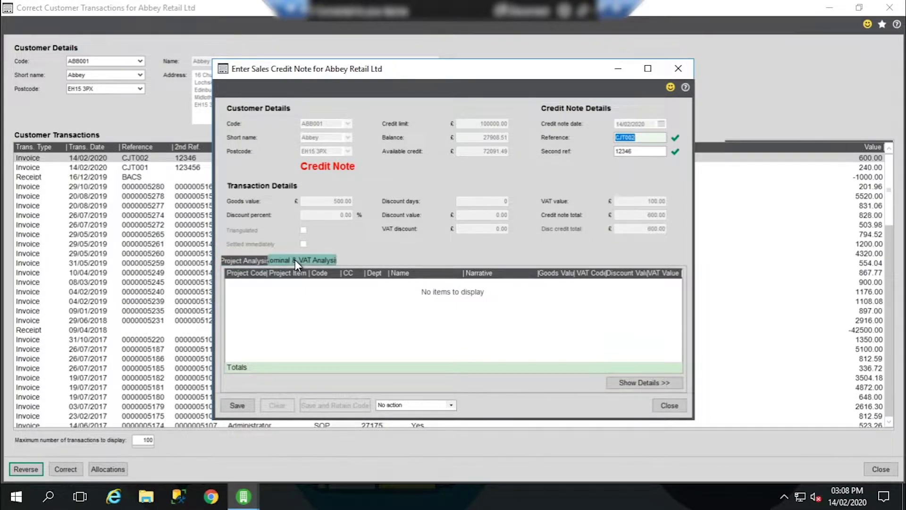
{"action": "left_click", "coordinate": [245, 410]}
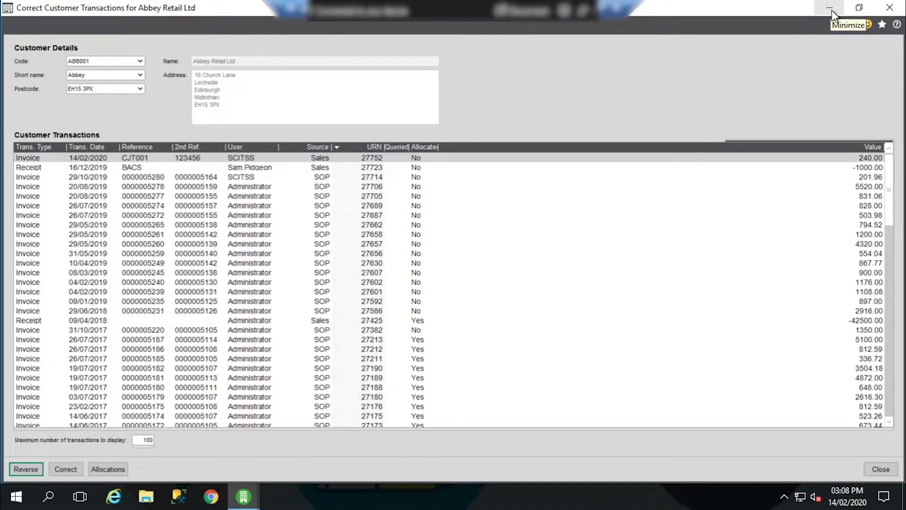
Open the Transaction Enquiry for the Abbey account from the customers list and include transactions that are not outstanding.
{"action": "left_click", "coordinate": [828, 7]}
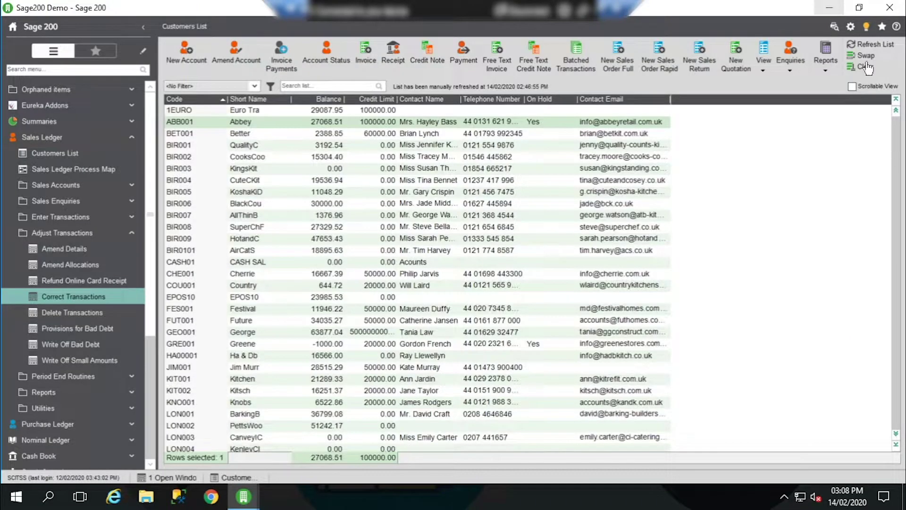
{"action": "left_click", "coordinate": [236, 122]}
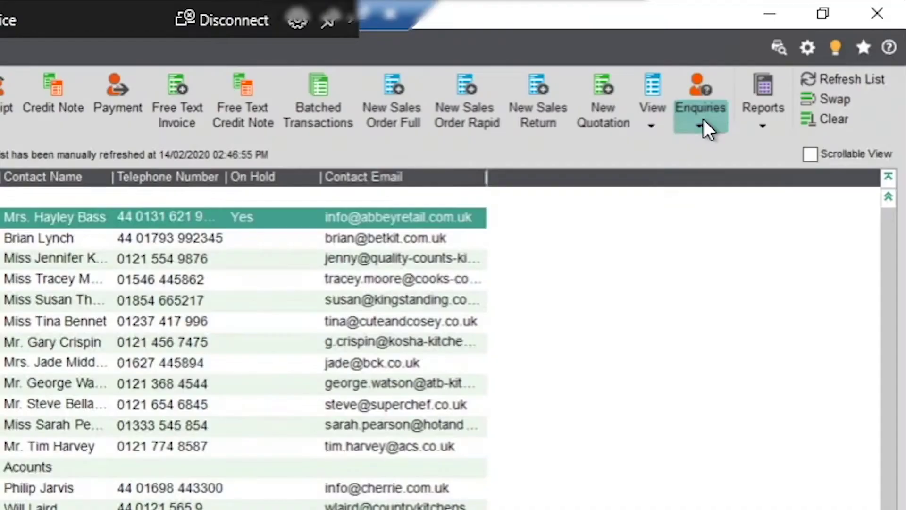
{"action": "left_click", "coordinate": [793, 68]}
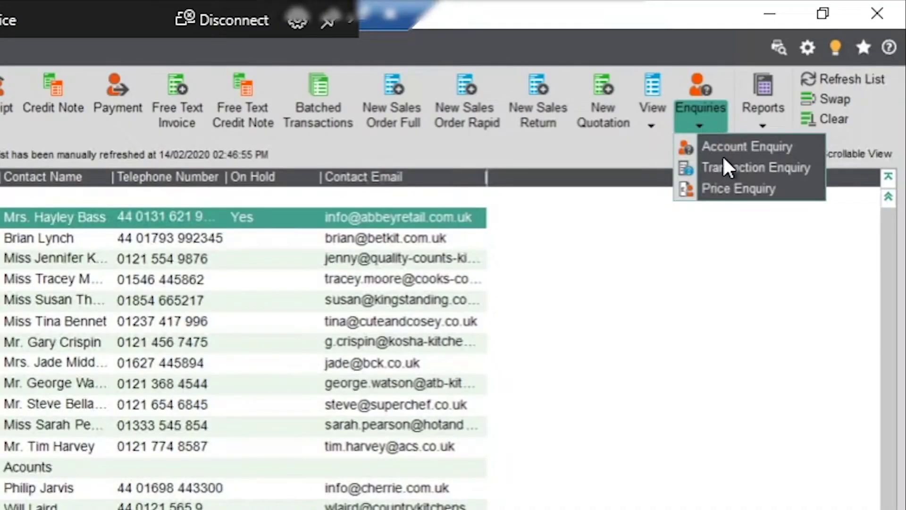
{"action": "left_click", "coordinate": [729, 169]}
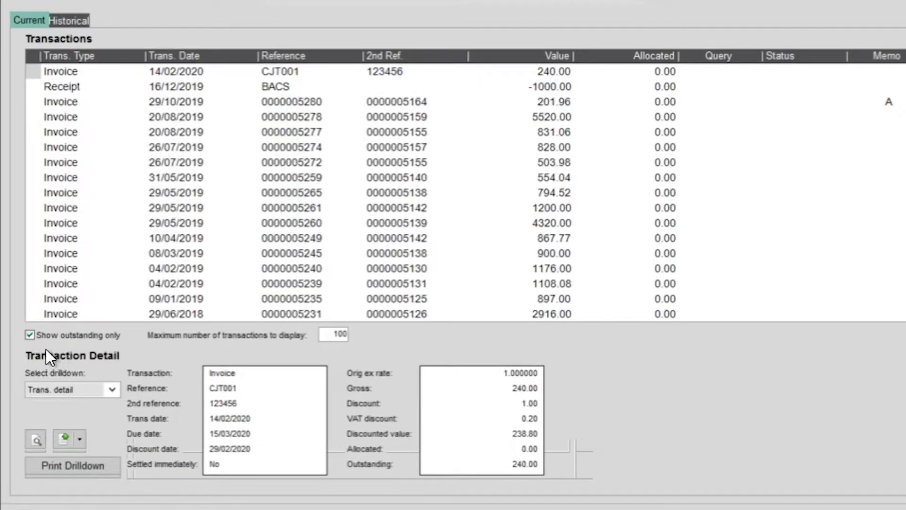
{"action": "left_click", "coordinate": [29, 335]}
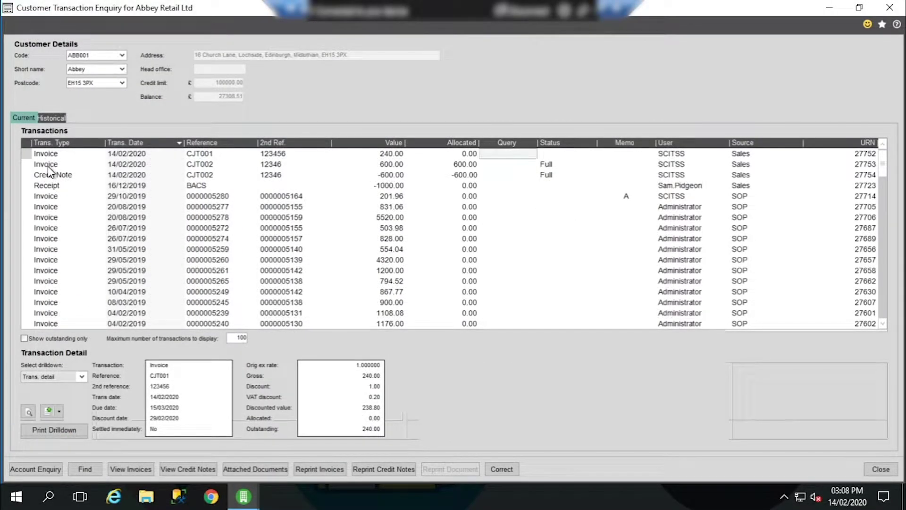
Examine invoice CJT002 and its matching credit note, and show the credit note's Allocation Session drilldown.
{"action": "left_click", "coordinate": [47, 166]}
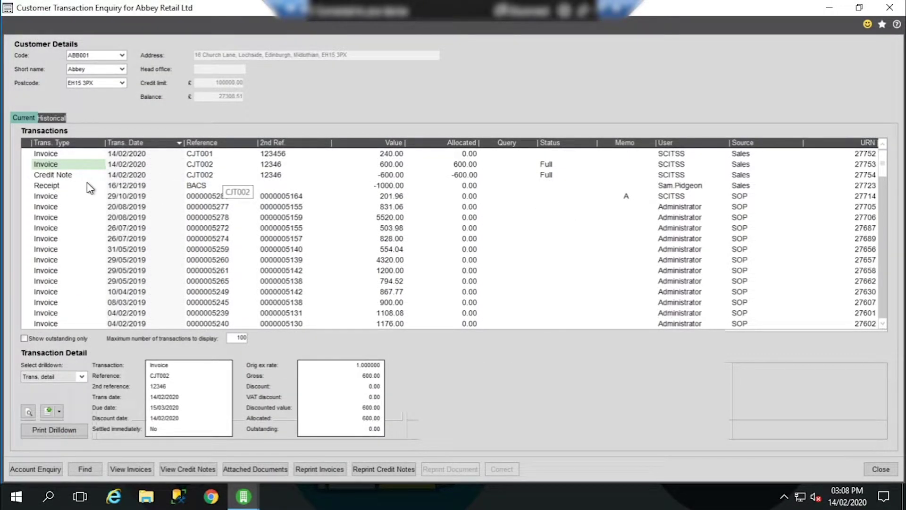
{"action": "left_click", "coordinate": [55, 175]}
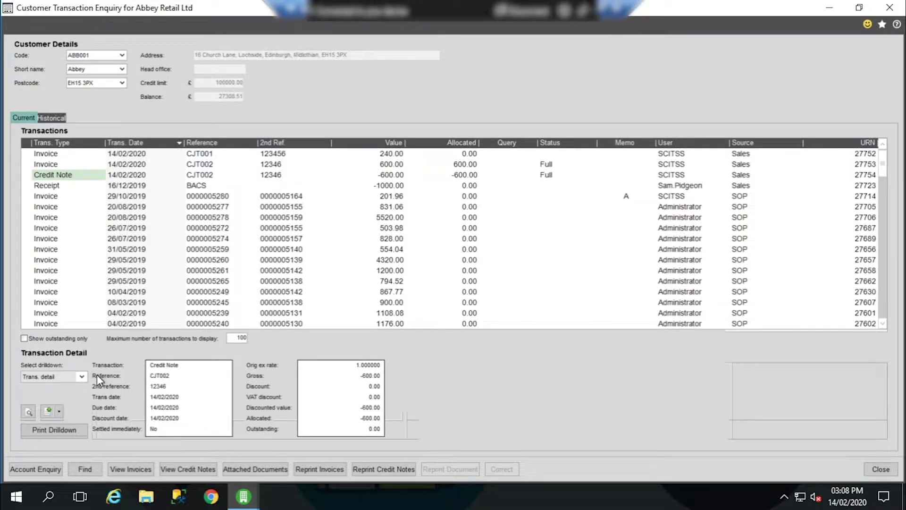
{"action": "left_click", "coordinate": [83, 376]}
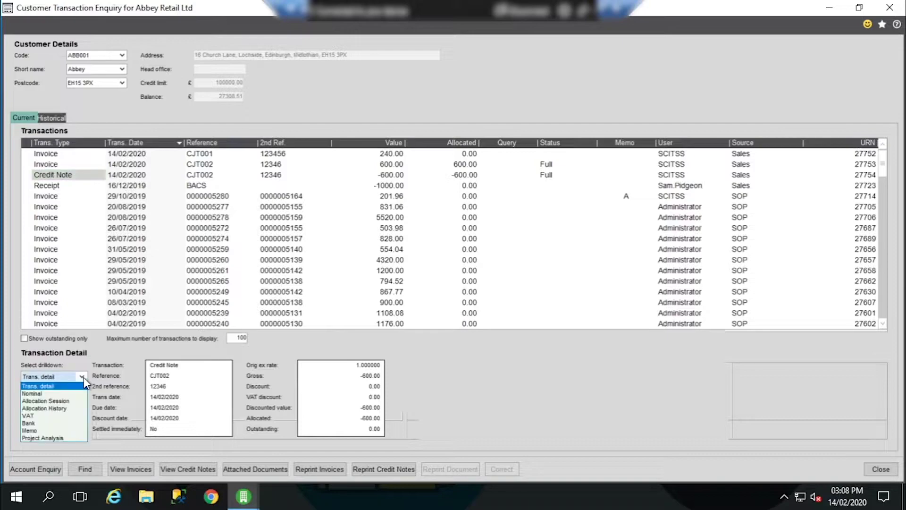
{"action": "left_click", "coordinate": [63, 400]}
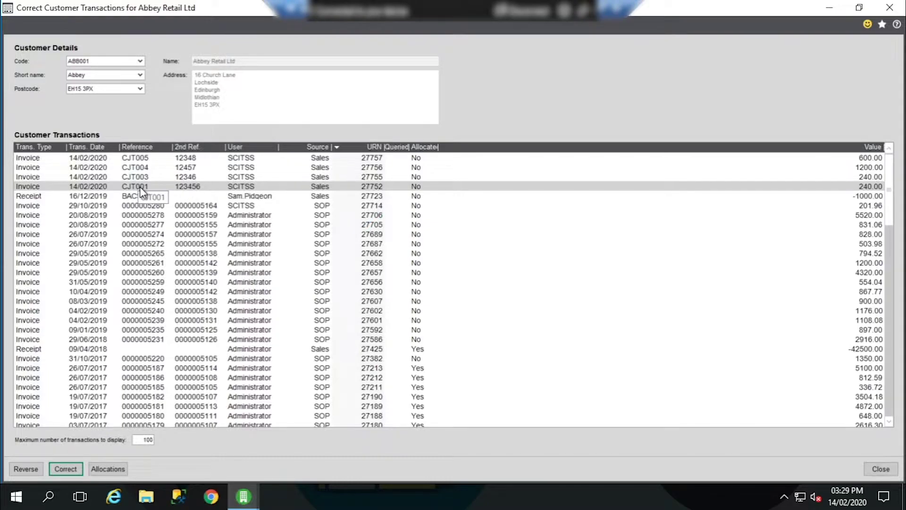
Open invoice CJT001 for correction and review its nominal and VAT analysis, reference and goods value.
{"action": "left_click", "coordinate": [124, 190]}
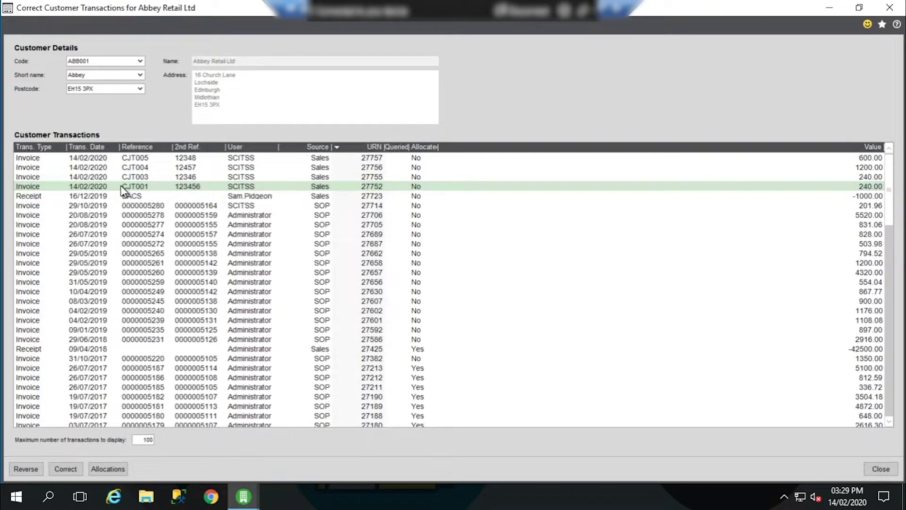
{"action": "left_click", "coordinate": [72, 470]}
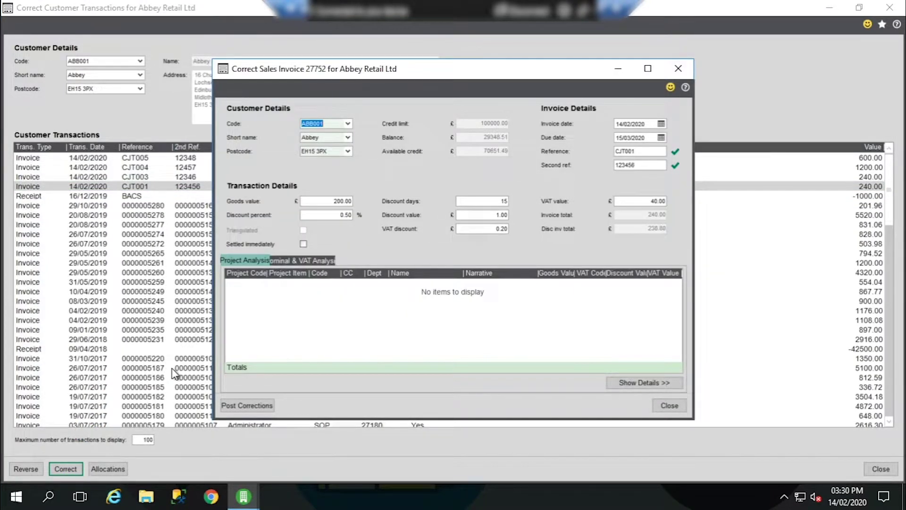
{"action": "left_click", "coordinate": [302, 260]}
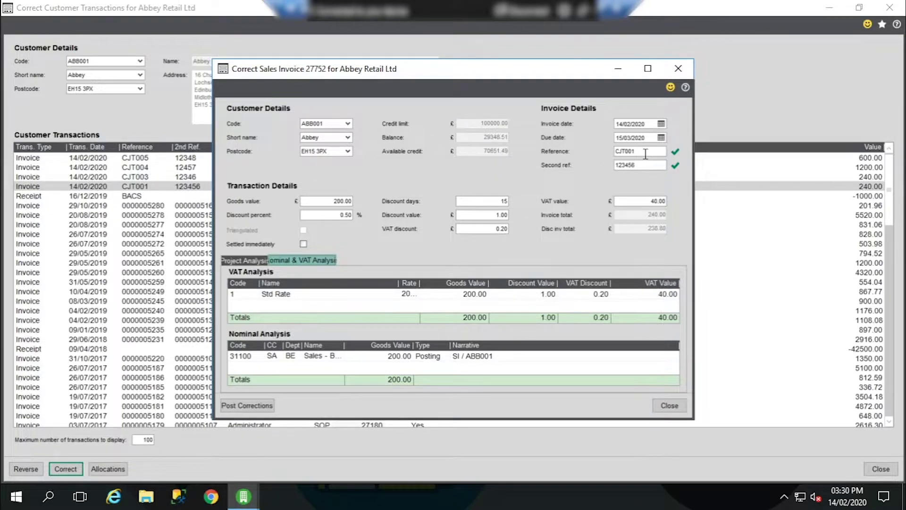
{"action": "left_click_drag", "start_coordinate": [658, 151], "coordinate": [607, 154]}
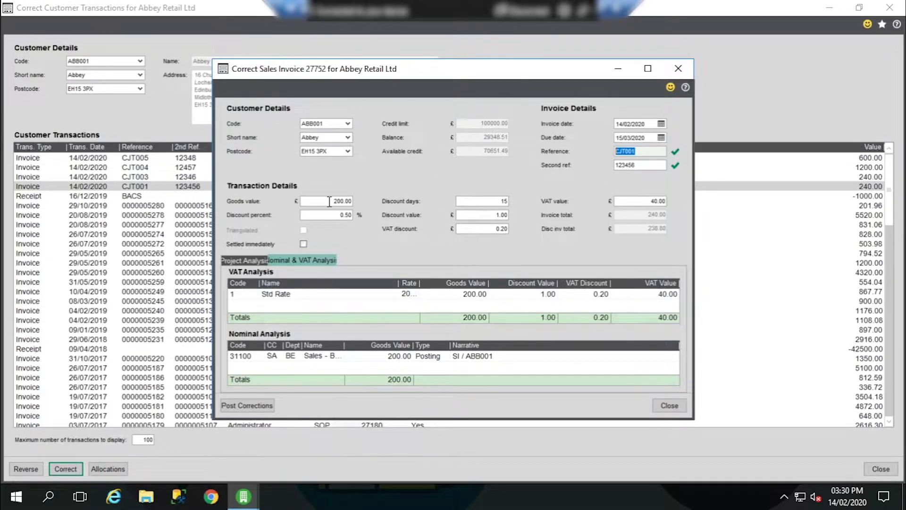
{"action": "left_click_drag", "start_coordinate": [332, 201], "coordinate": [356, 205]}
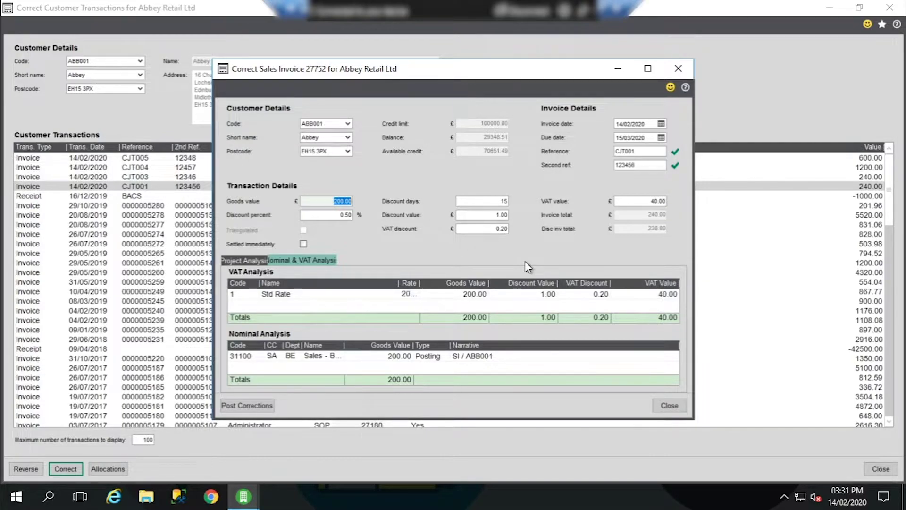
Reassign invoice CJT001 from the Abbey account to the Better account and post the correction.
{"action": "left_click", "coordinate": [334, 124]}
{"action": "left_click", "coordinate": [338, 169]}
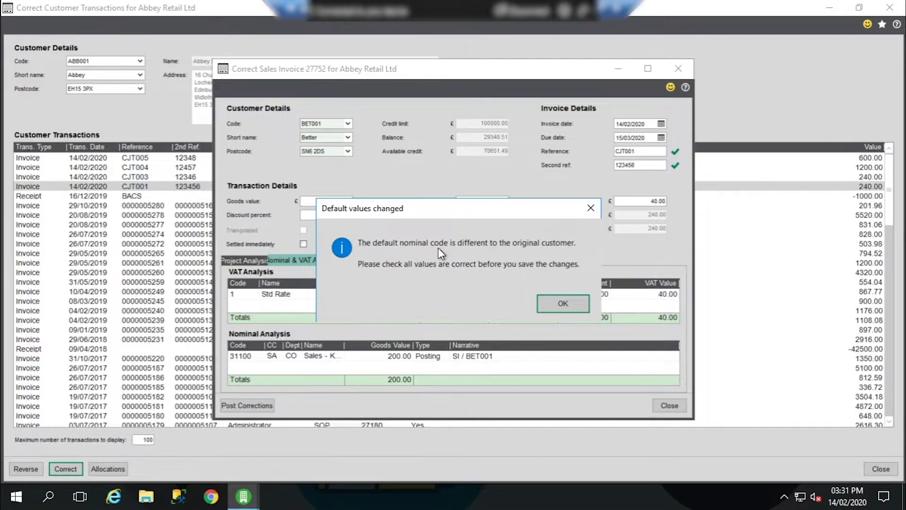
{"action": "left_click", "coordinate": [554, 304]}
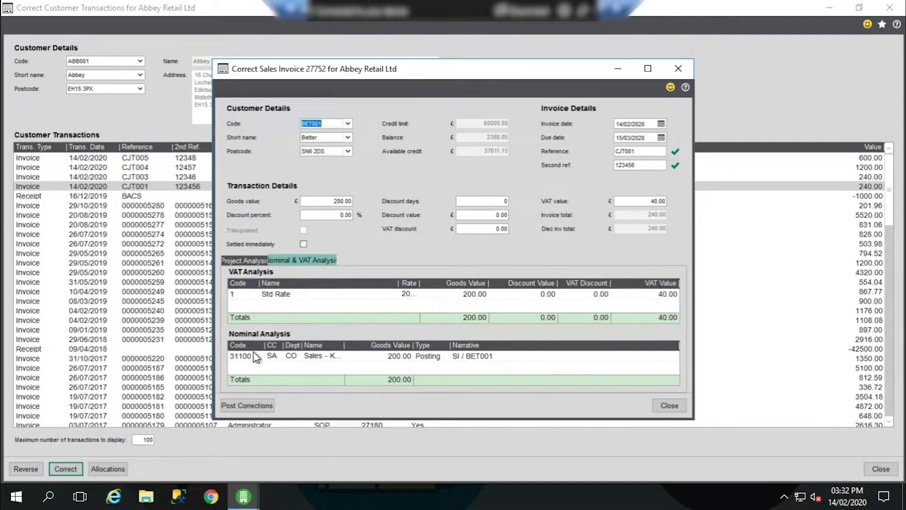
{"action": "left_click", "coordinate": [252, 406]}
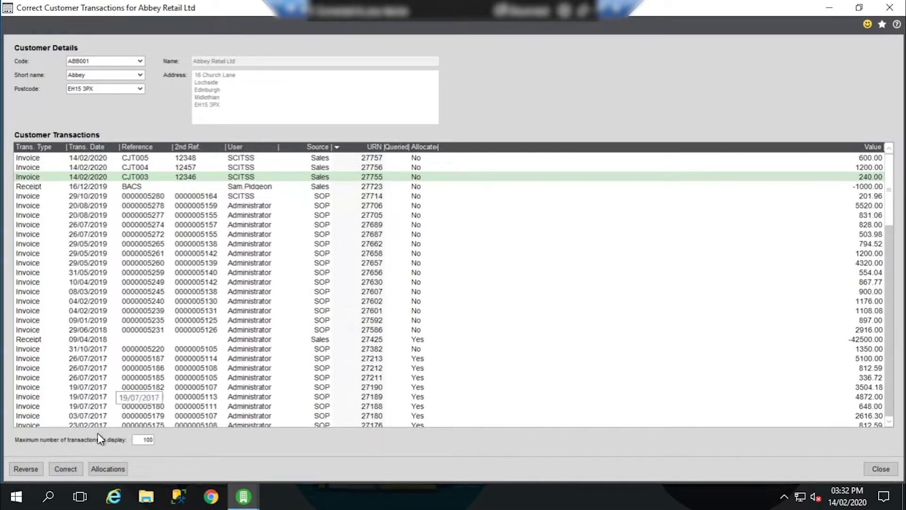
Open invoice CJT003 for correction and change its nominal analysis to code 31100 with cost centre SC and department VAL.
{"action": "left_click", "coordinate": [66, 467]}
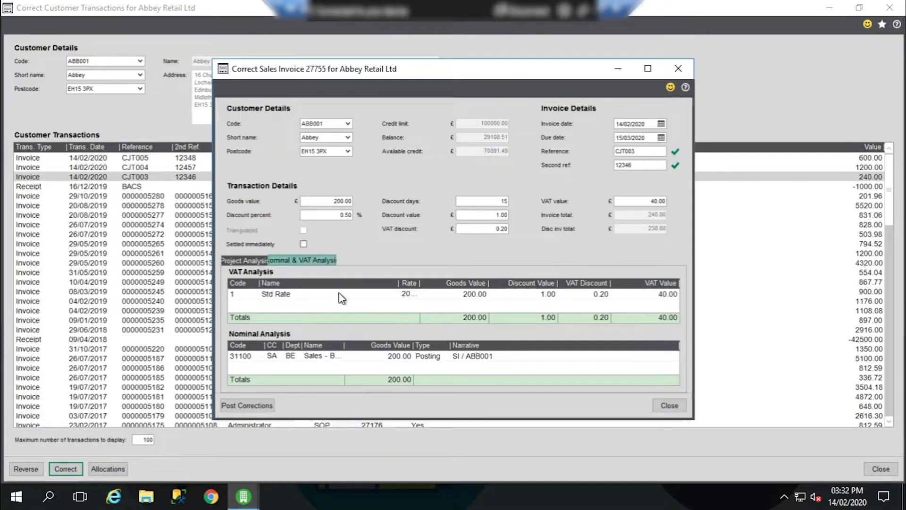
{"action": "left_click", "coordinate": [245, 358]}
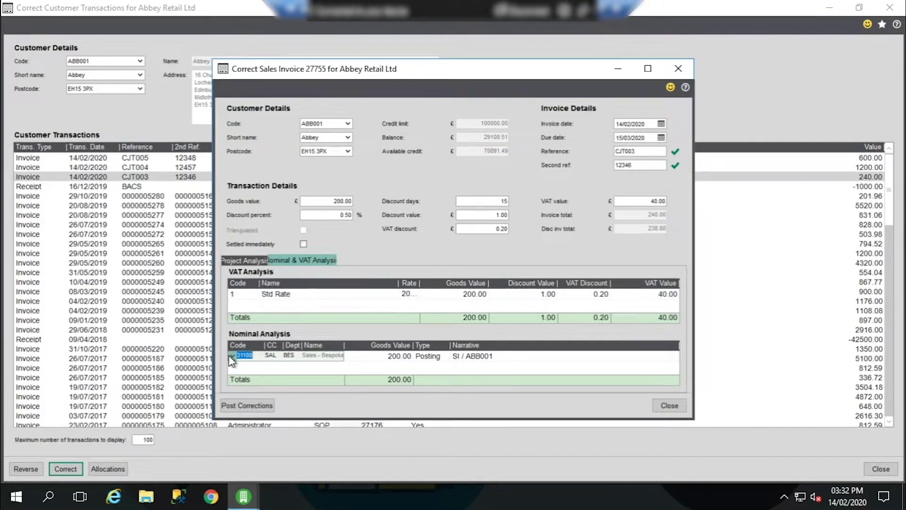
{"action": "left_click", "coordinate": [231, 357]}
{"action": "left_click", "coordinate": [304, 404]}
Add an Exempt line to the VAT analysis of invoice CJT003 and set the Std Rate line's VAT value to 20.00.
{"action": "left_click", "coordinate": [245, 304]}
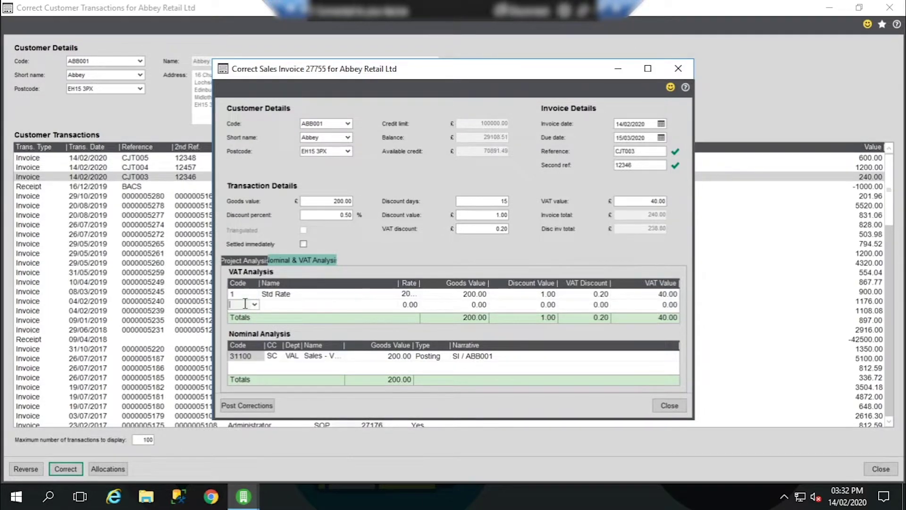
{"action": "left_click", "coordinate": [254, 305]}
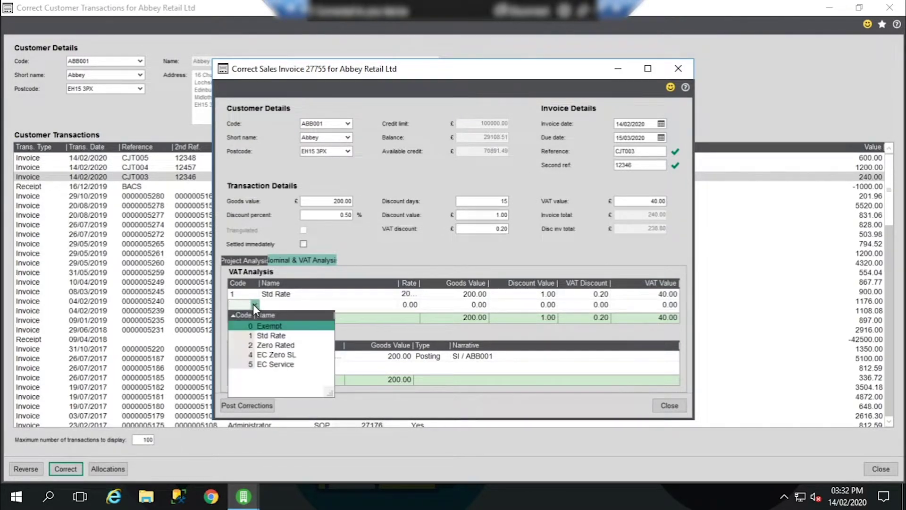
{"action": "left_click", "coordinate": [269, 326]}
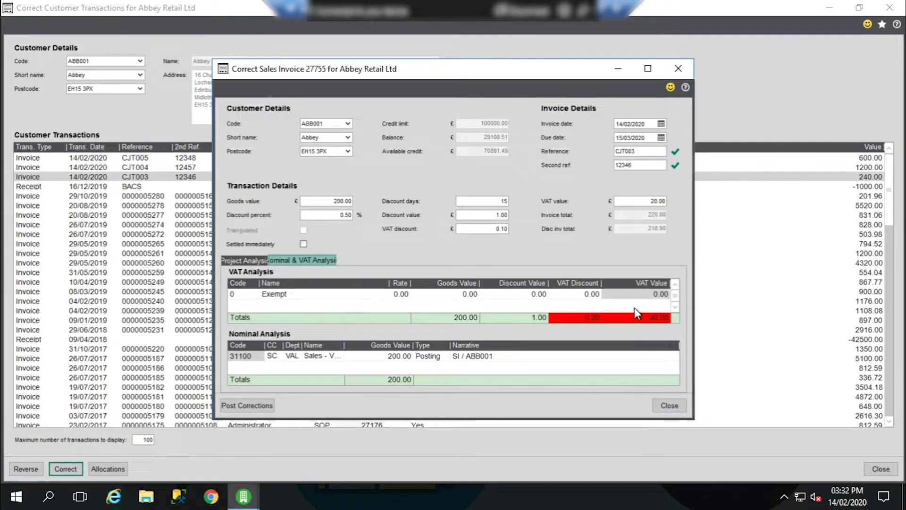
{"action": "left_click", "coordinate": [646, 304]}
{"action": "key", "text": "Up"}
{"action": "type", "text": "20"}
{"action": "key", "text": "Tab"}
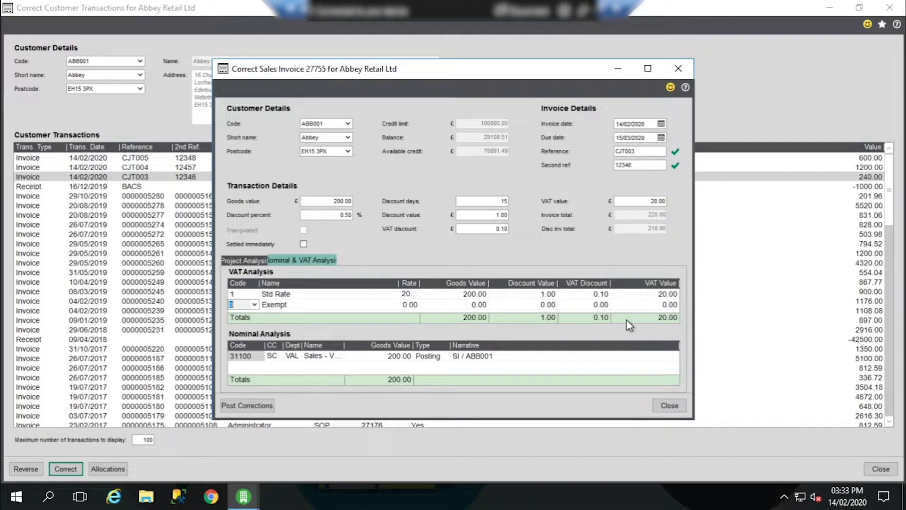
Set the goods value of invoice CJT003 to 300.
{"action": "left_click", "coordinate": [324, 203]}
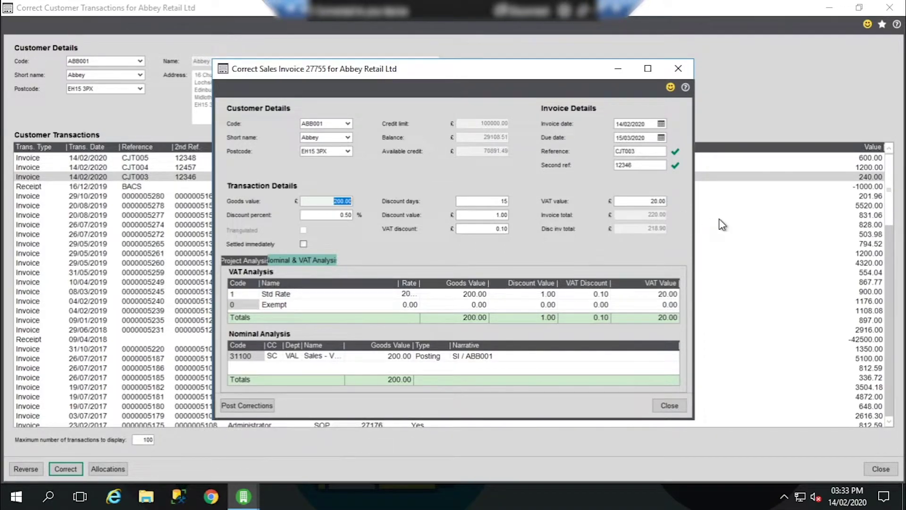
{"action": "type", "text": "300"}
{"action": "key", "text": "Tab"}
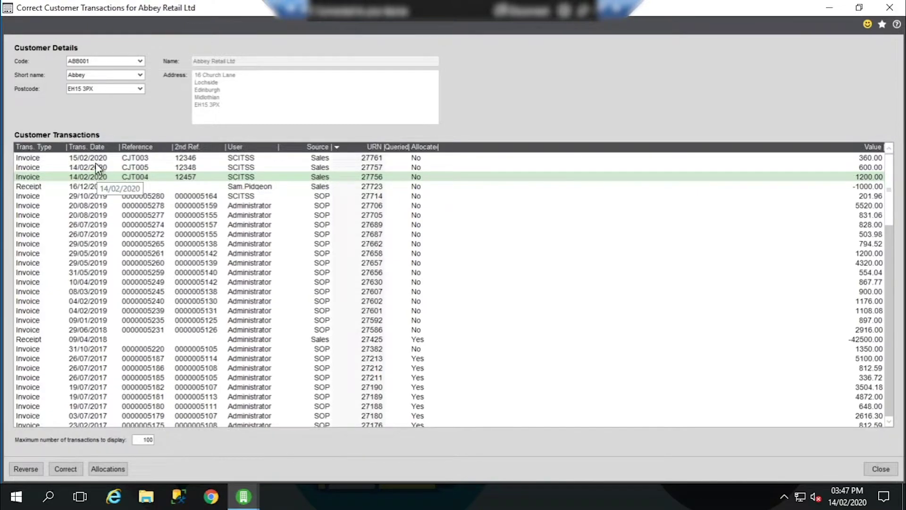
Open invoice CJT004 for correction and examine the code selections in its nominal and VAT analysis lines.
{"action": "left_click", "coordinate": [78, 465]}
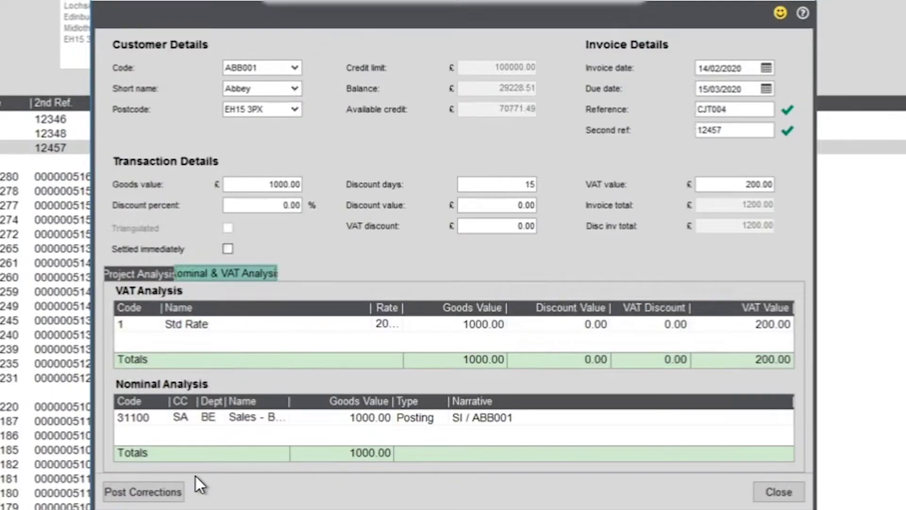
{"action": "left_click", "coordinate": [139, 420]}
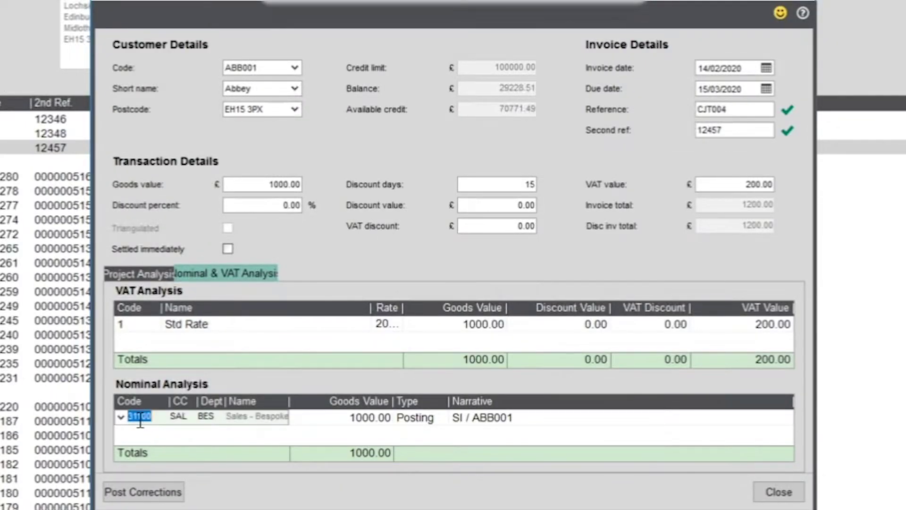
{"action": "left_click", "coordinate": [121, 418]}
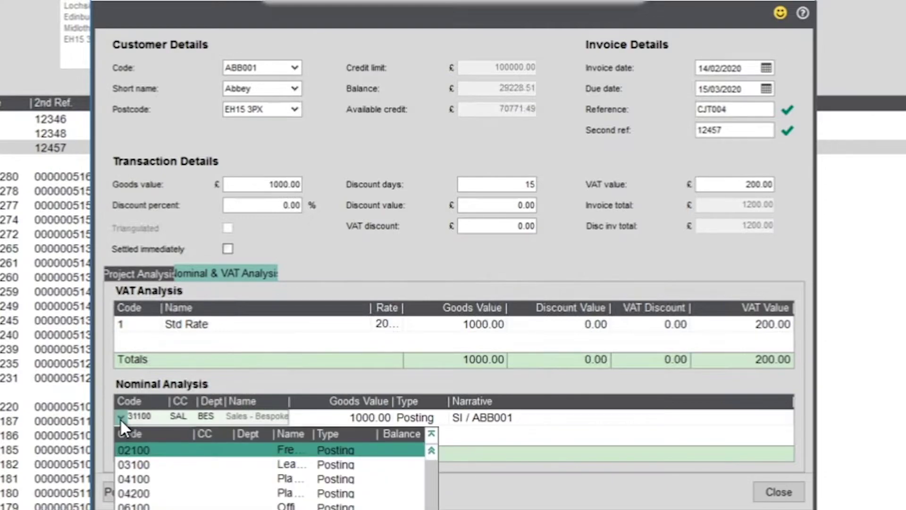
{"action": "left_click", "coordinate": [121, 419]}
{"action": "left_click", "coordinate": [121, 433]}
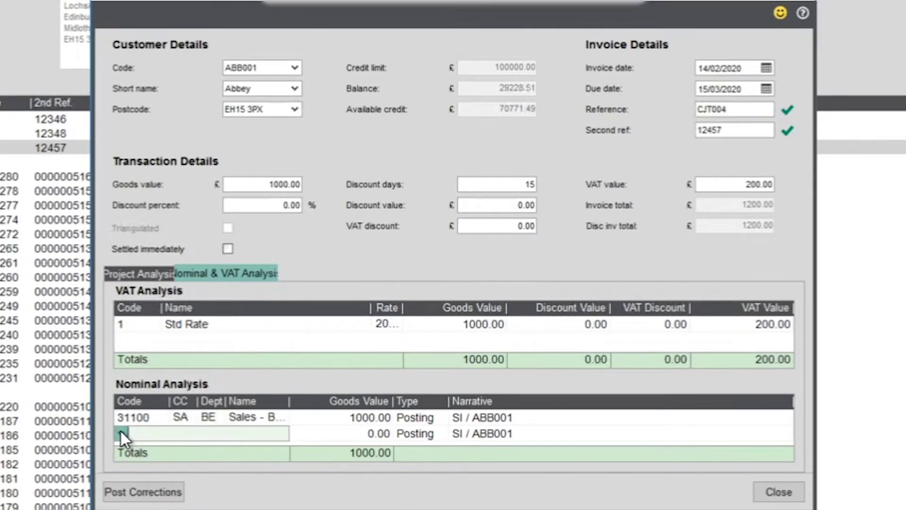
{"action": "left_click", "coordinate": [124, 421]}
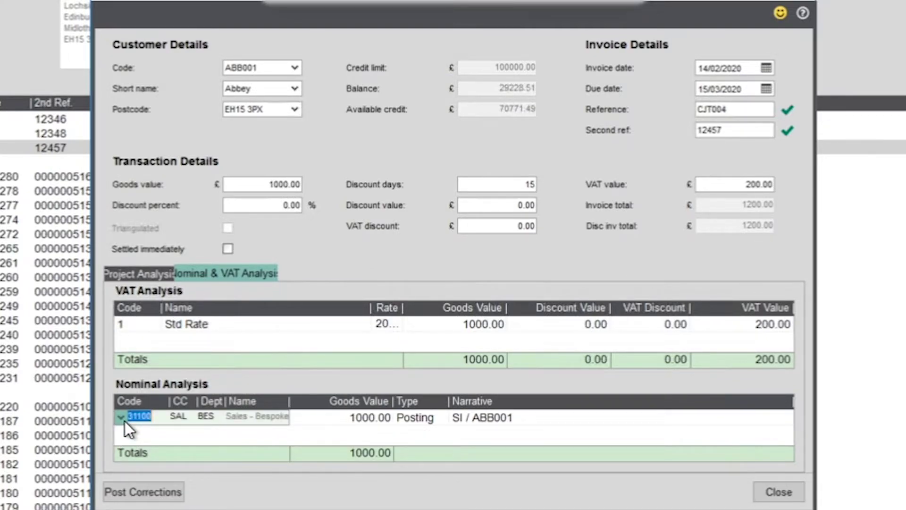
{"action": "left_click", "coordinate": [125, 344]}
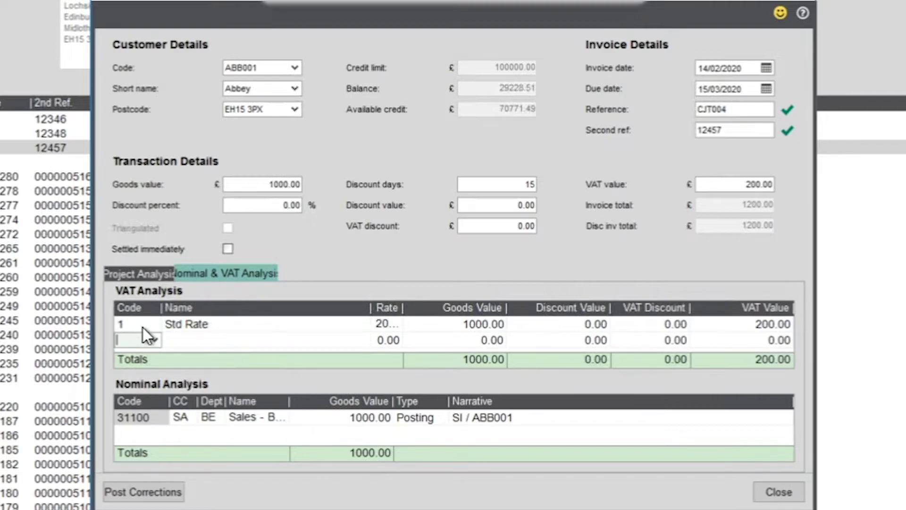
{"action": "left_click", "coordinate": [143, 327]}
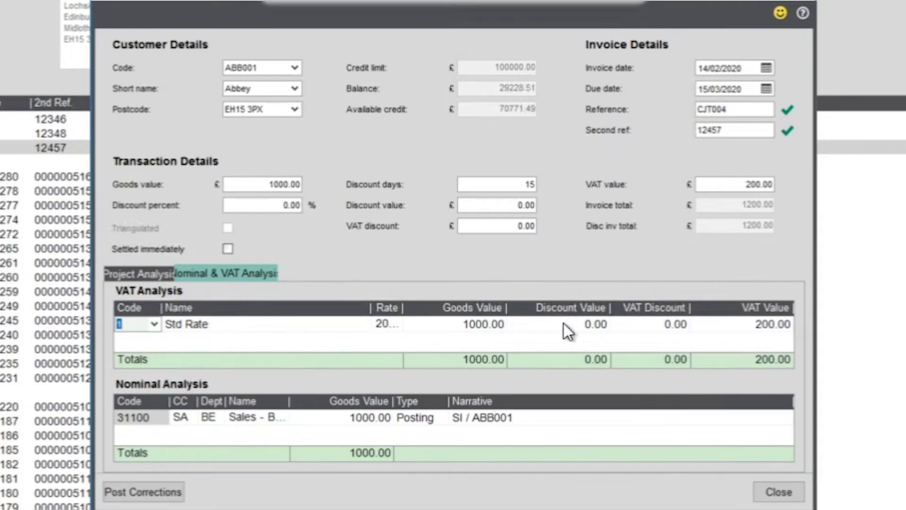
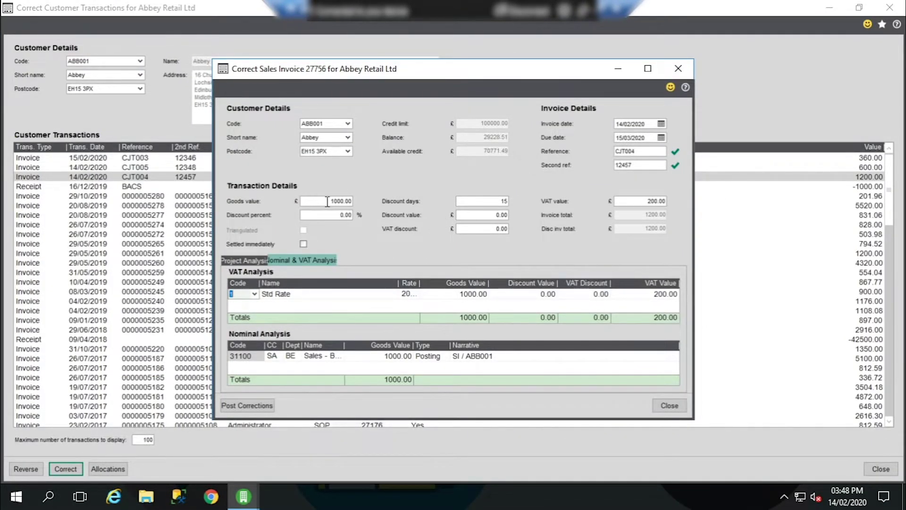
Set the goods value of invoice CJT004 to 2000.00 and review its discount value and invoice date.
{"action": "left_click", "coordinate": [326, 202]}
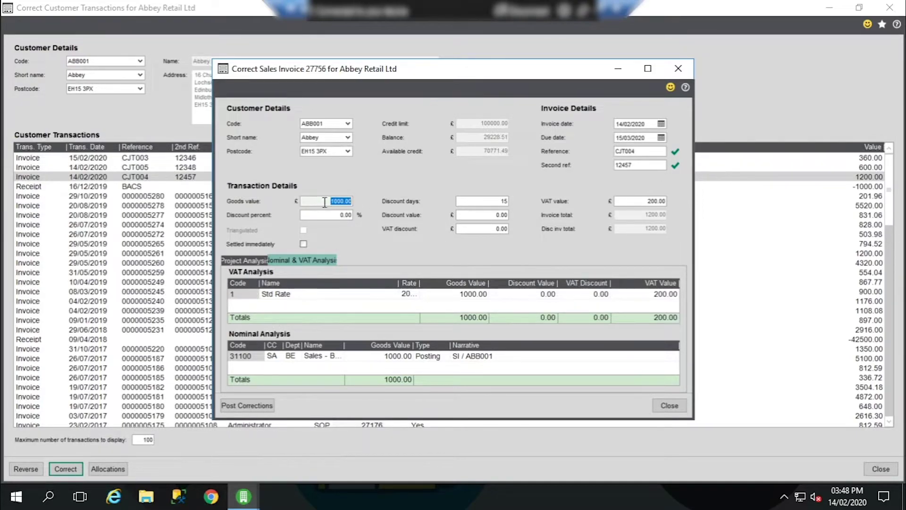
{"action": "type", "text": "2000"}
{"action": "key", "text": "Tab"}
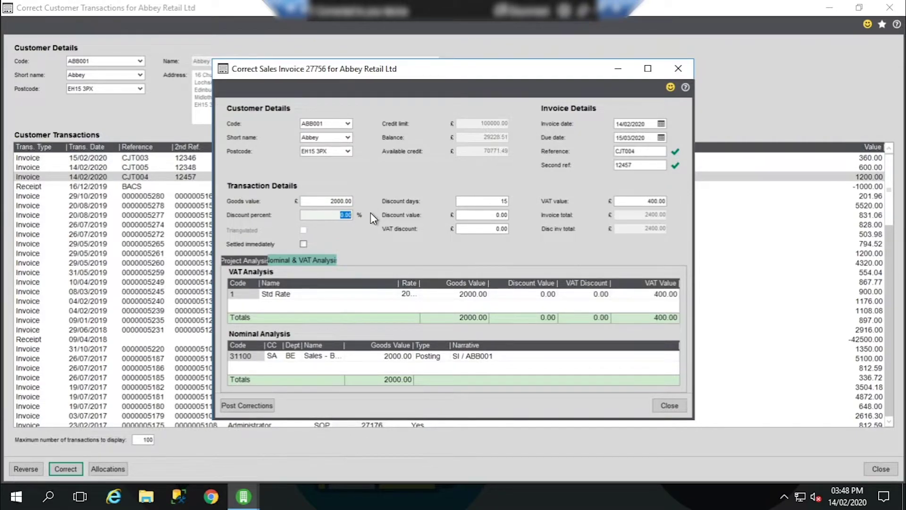
{"action": "left_click", "coordinate": [485, 214]}
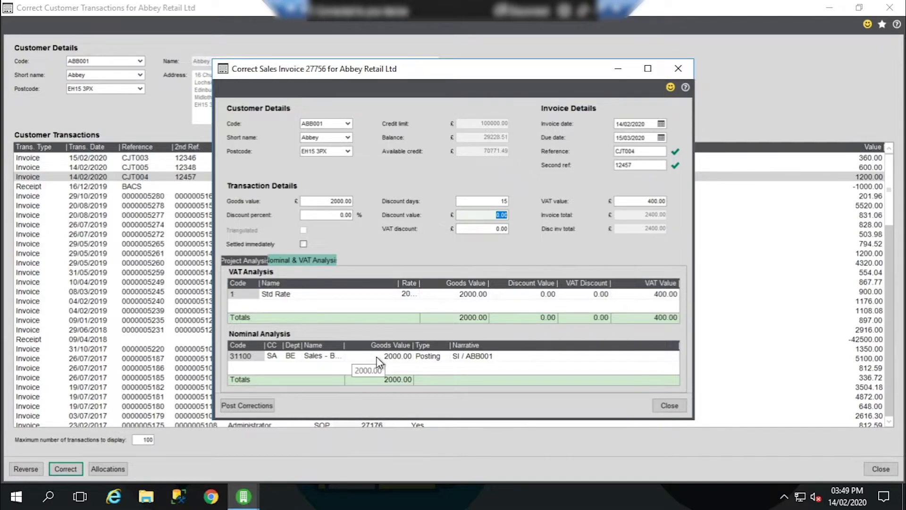
{"action": "left_click_drag", "start_coordinate": [649, 123], "coordinate": [572, 122]}
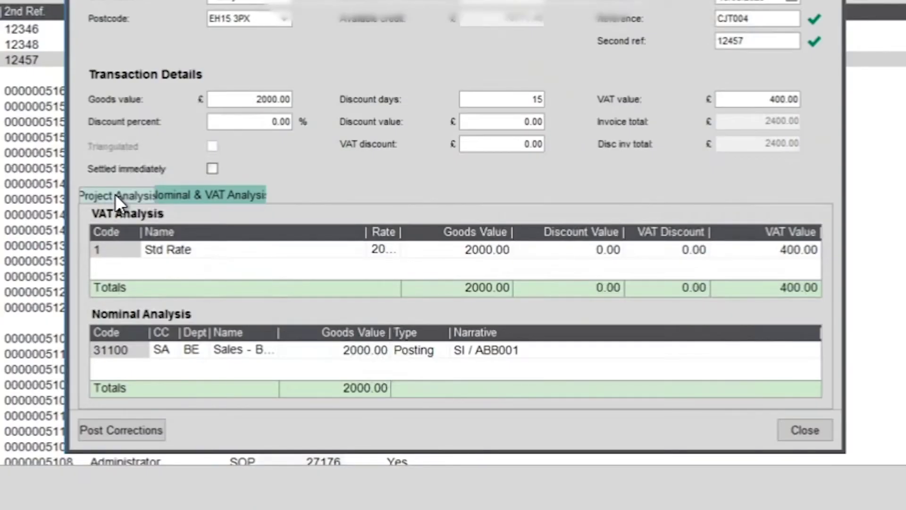
Check the project codes offered in the project analysis of invoice CJT004 and post its corrections.
{"action": "left_click", "coordinate": [245, 260]}
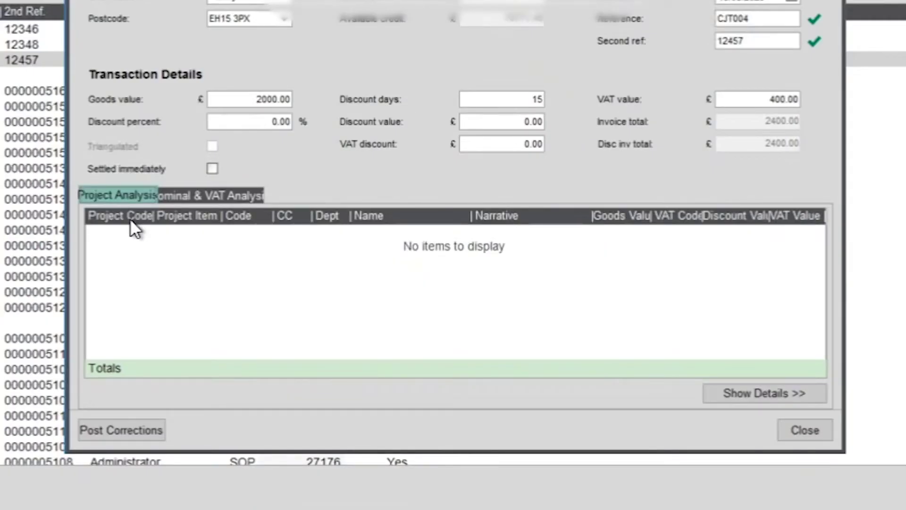
{"action": "left_click", "coordinate": [117, 237]}
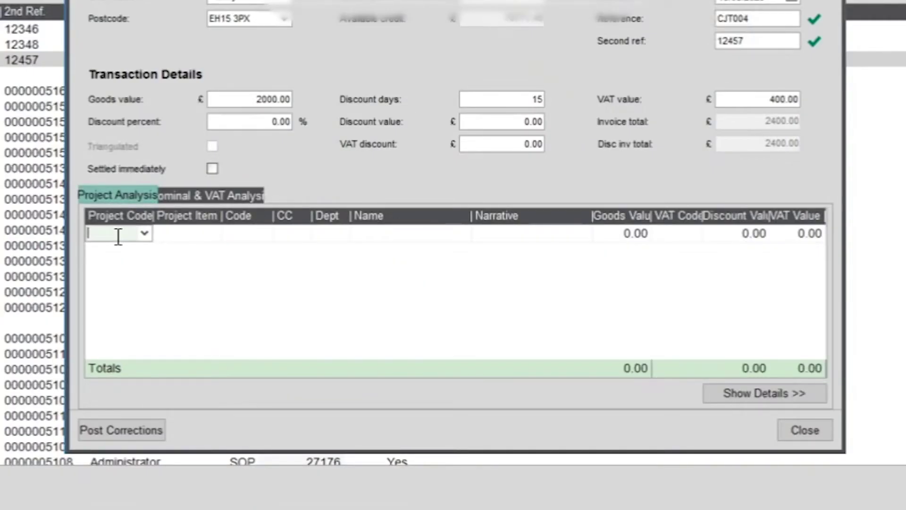
{"action": "left_click", "coordinate": [145, 232]}
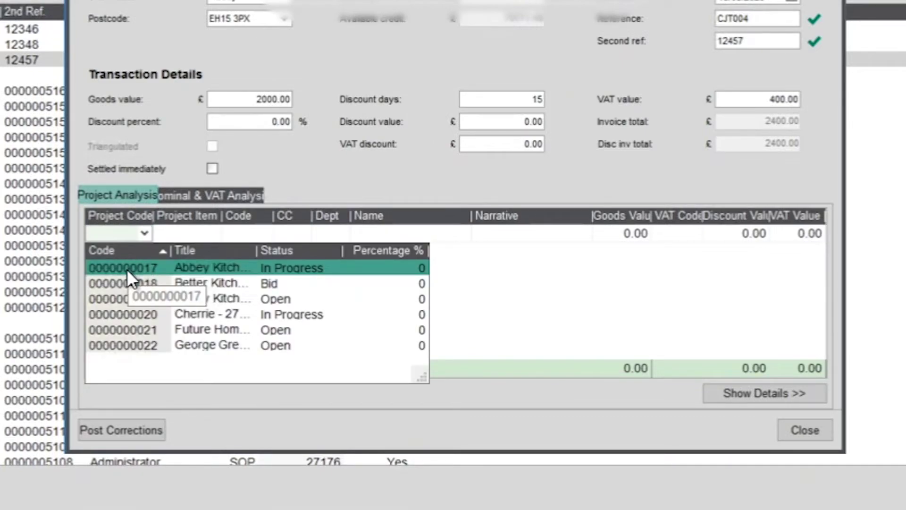
{"action": "left_click", "coordinate": [211, 194]}
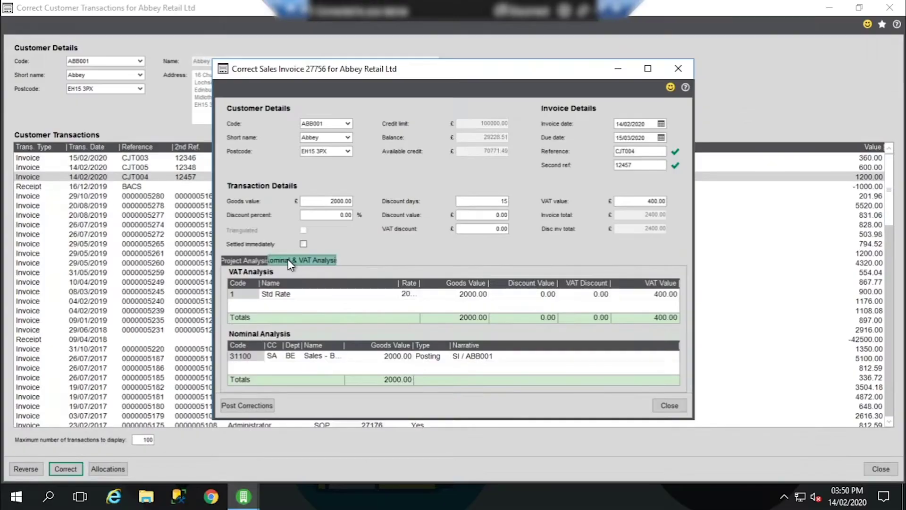
{"action": "left_click", "coordinate": [247, 404]}
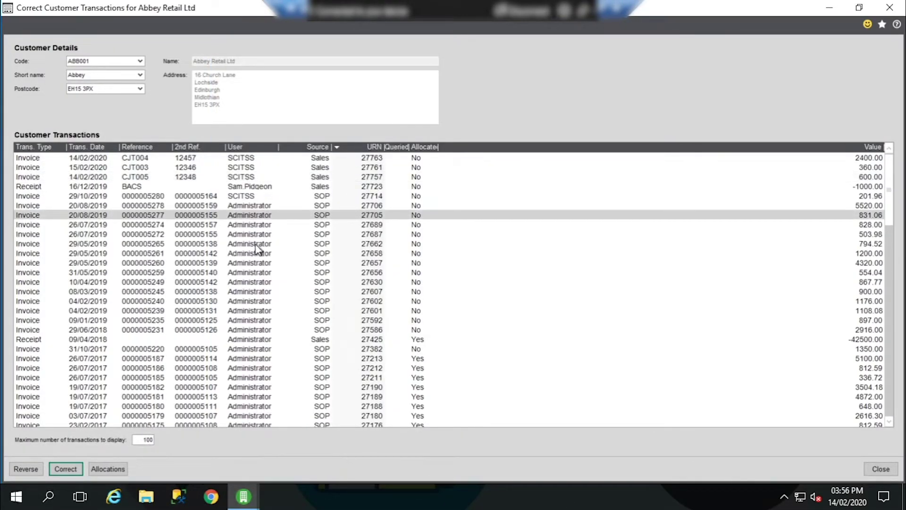
{"action": "left_click", "coordinate": [320, 217]}
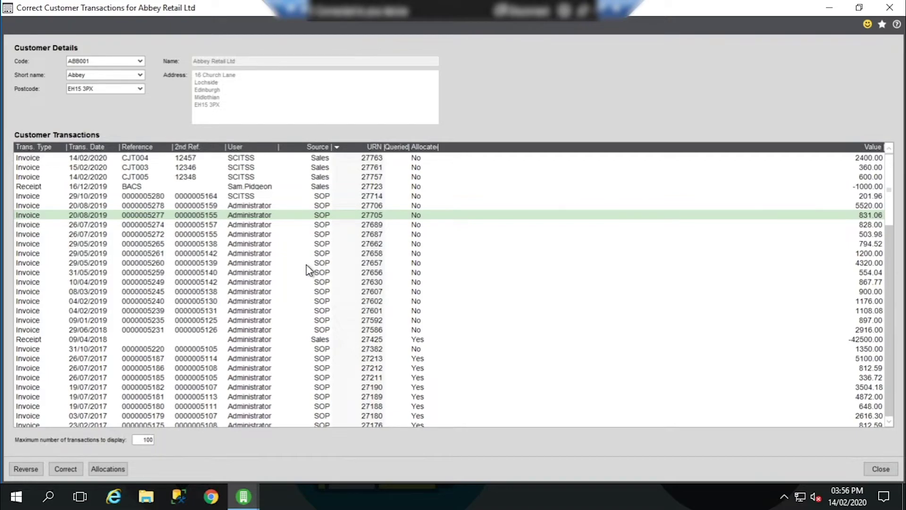
{"action": "left_click", "coordinate": [64, 466]}
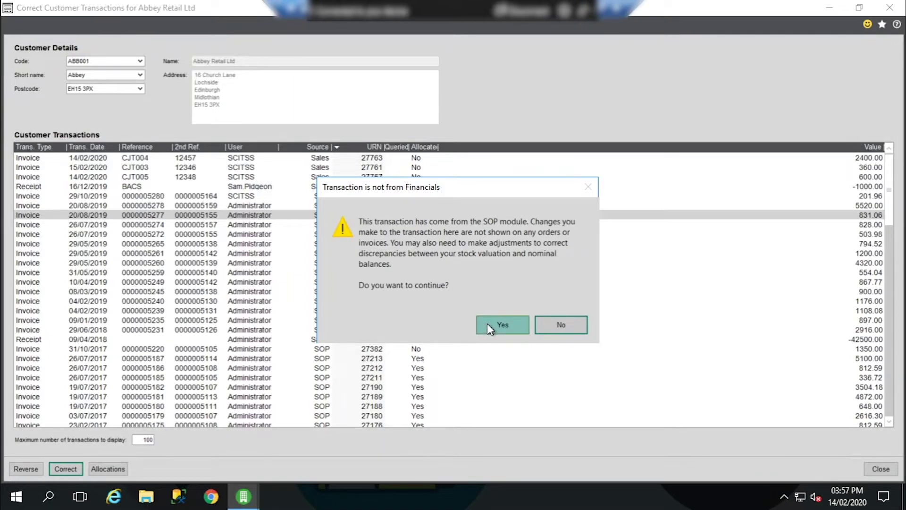
{"action": "left_click", "coordinate": [561, 330]}
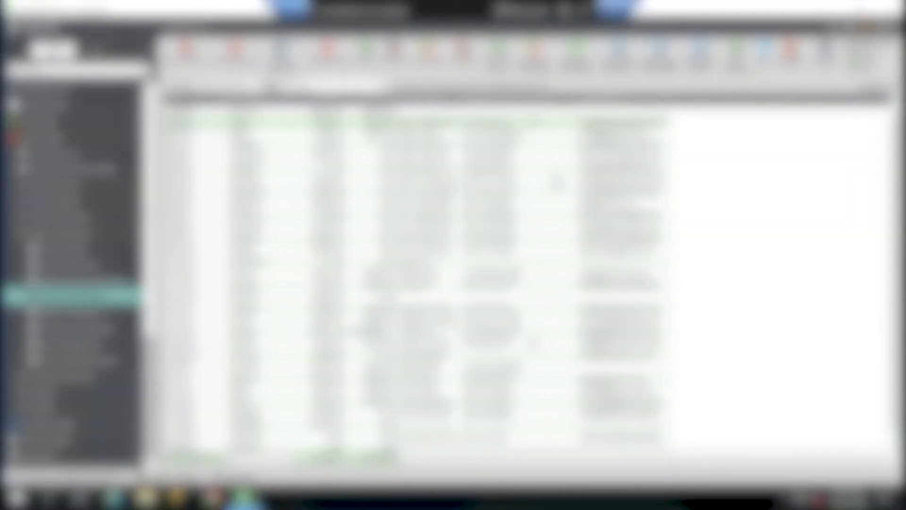